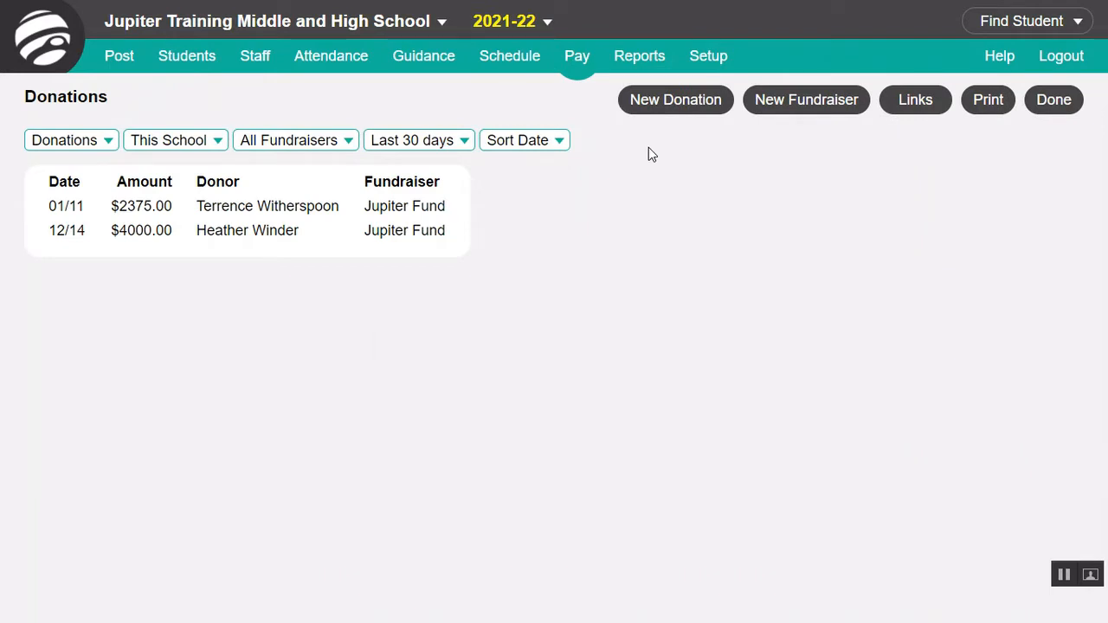
Step: Create a fundraiser named Science Lab Fundraiser for this school only: $2,000 goal, thermometer shown, $20 minimum, suggested donations $20, $50, $100, a staff contact and description
click(775, 116)
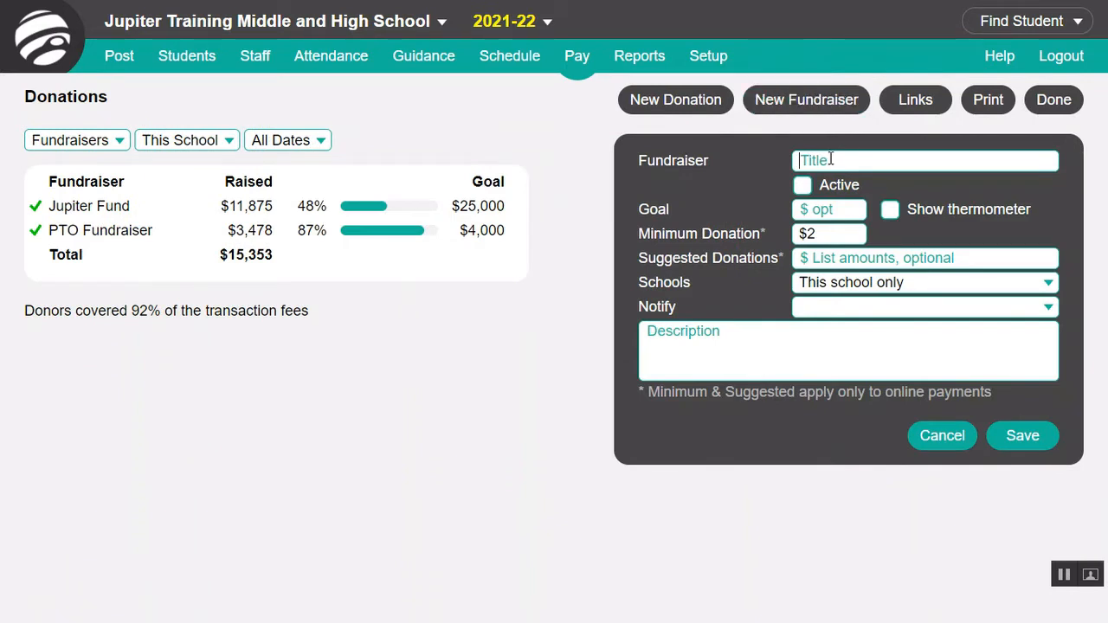
text(Science Lab Fundraiser)
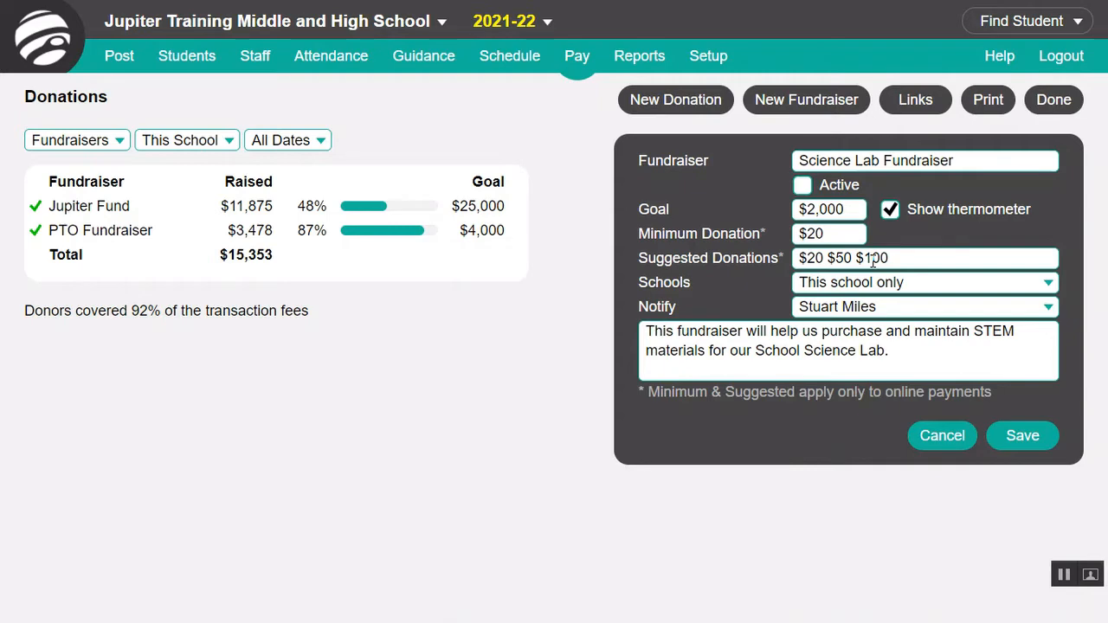
click(880, 284)
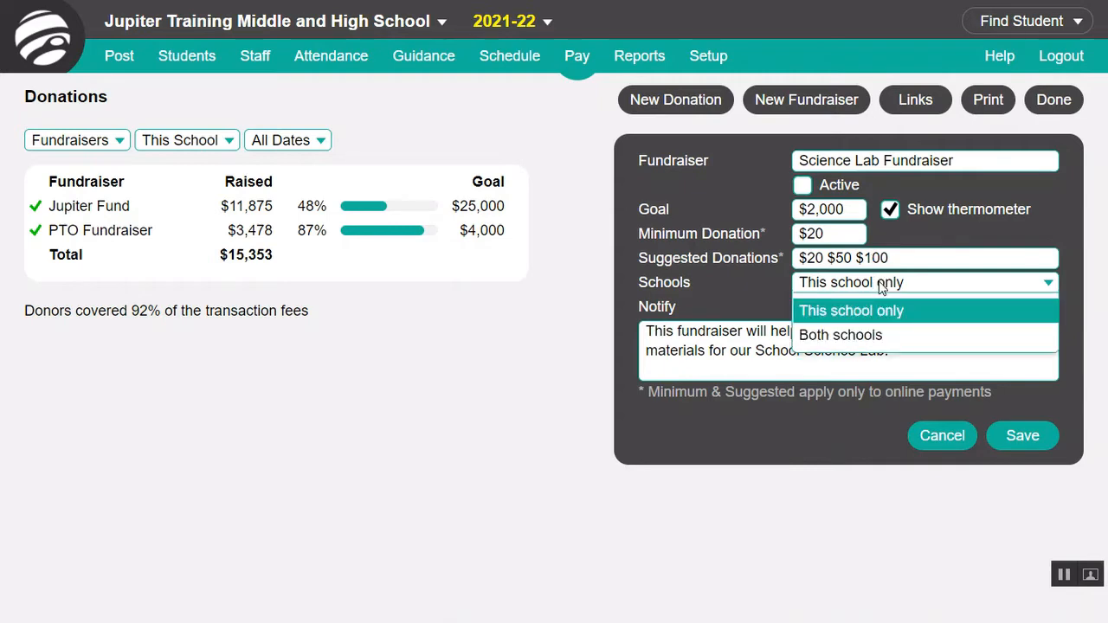
click(881, 287)
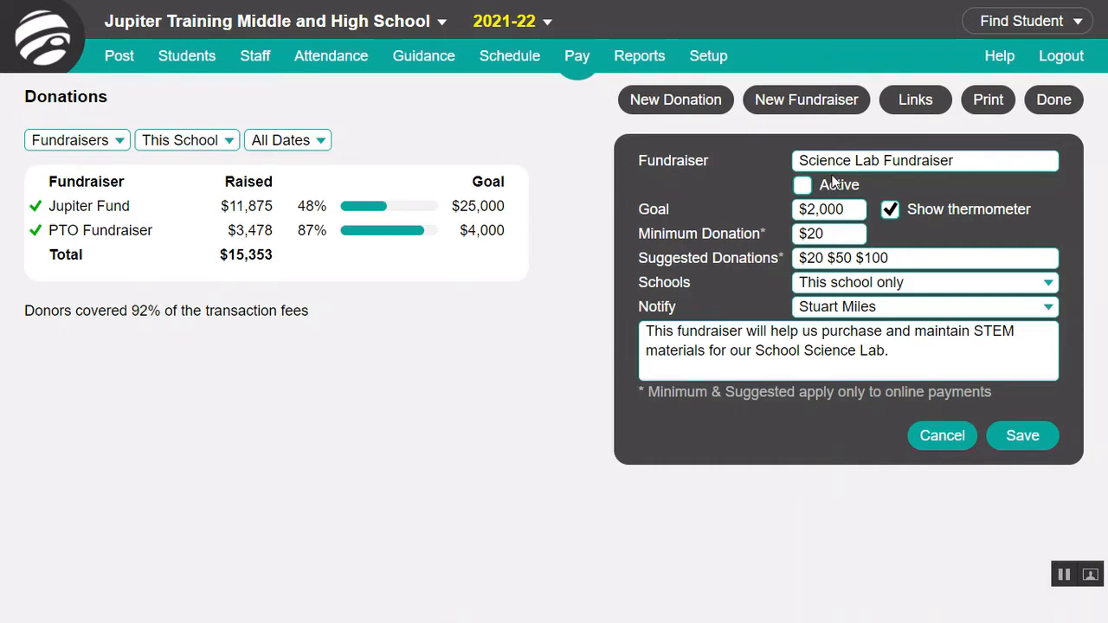
Step: Keep the Science Lab Fundraiser inactive and archive it
click(805, 188)
click(804, 186)
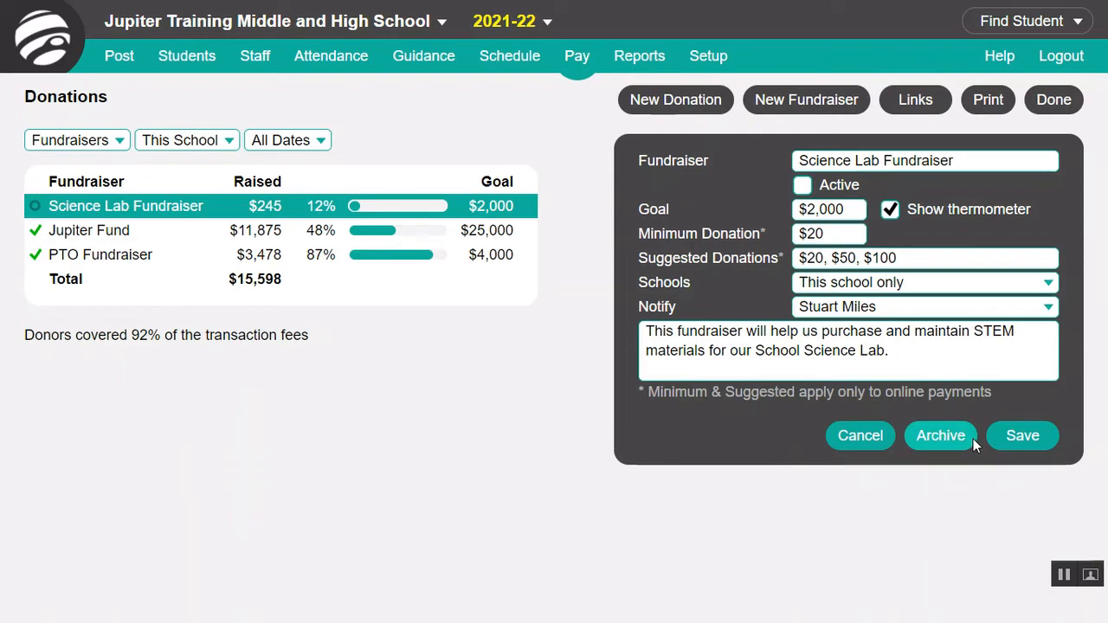
click(973, 439)
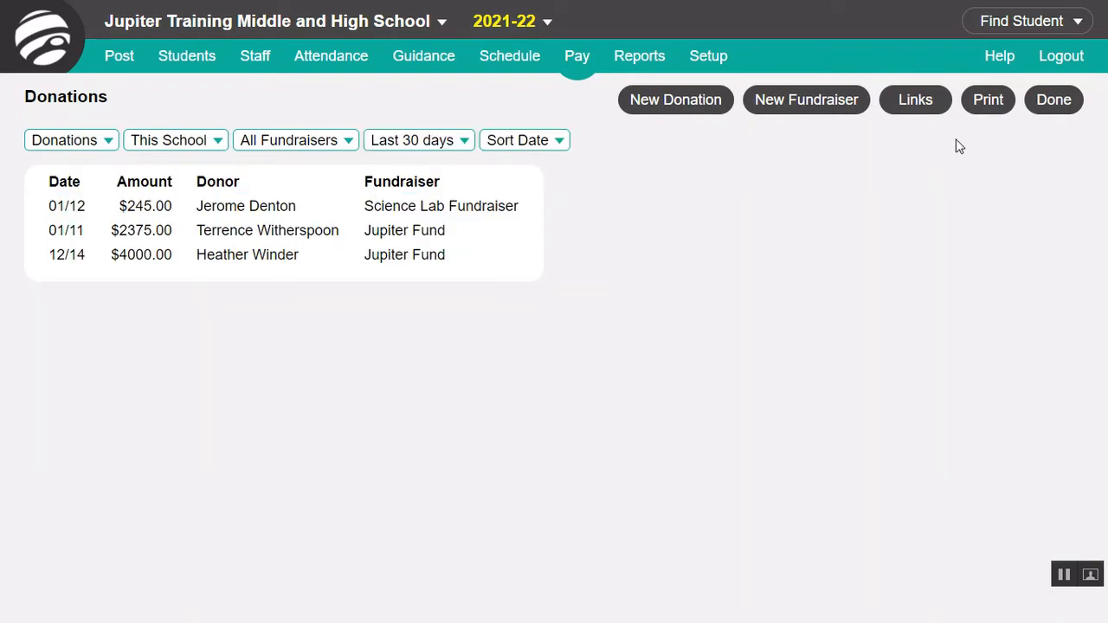
Step: Switch the donation link to the PTO Fundraiser and to all active fundraisers, and view the public donation page for all of them
click(942, 110)
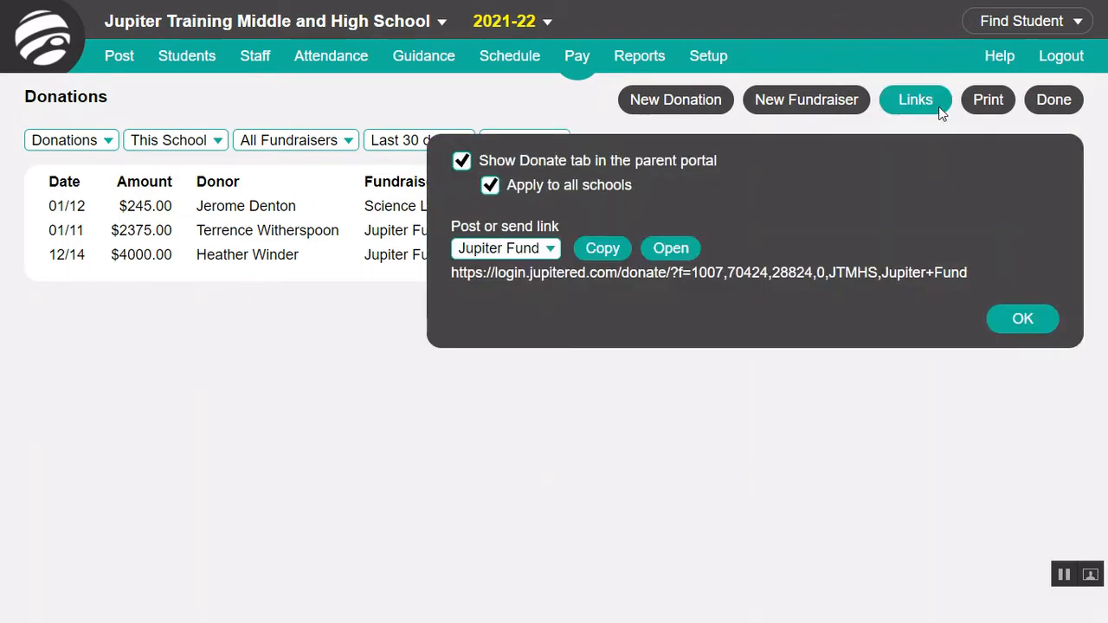
click(544, 251)
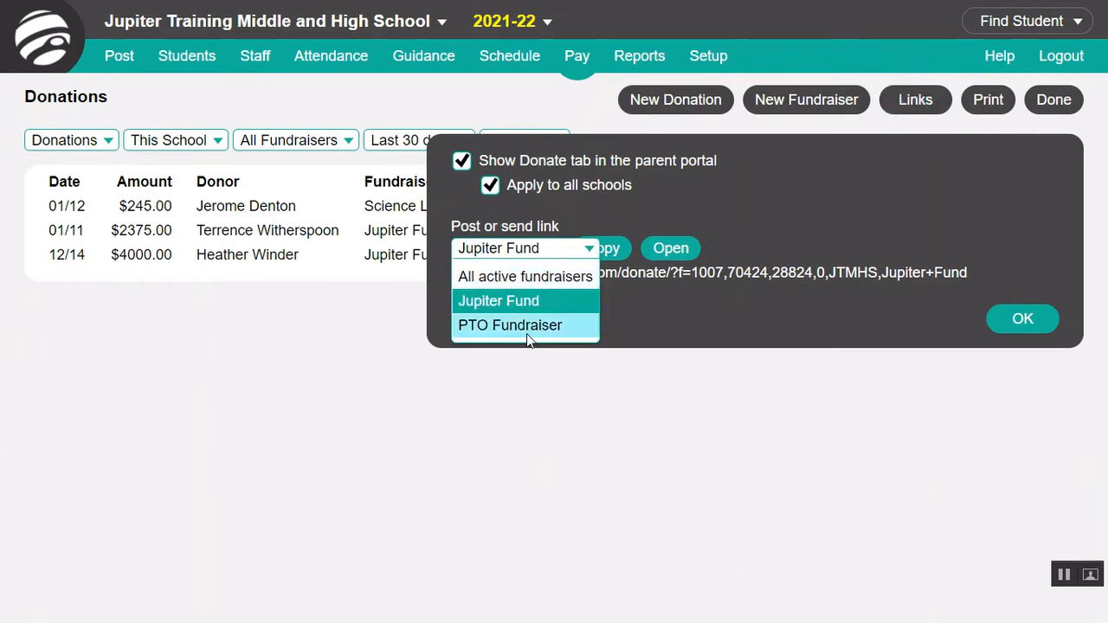
click(527, 333)
click(554, 251)
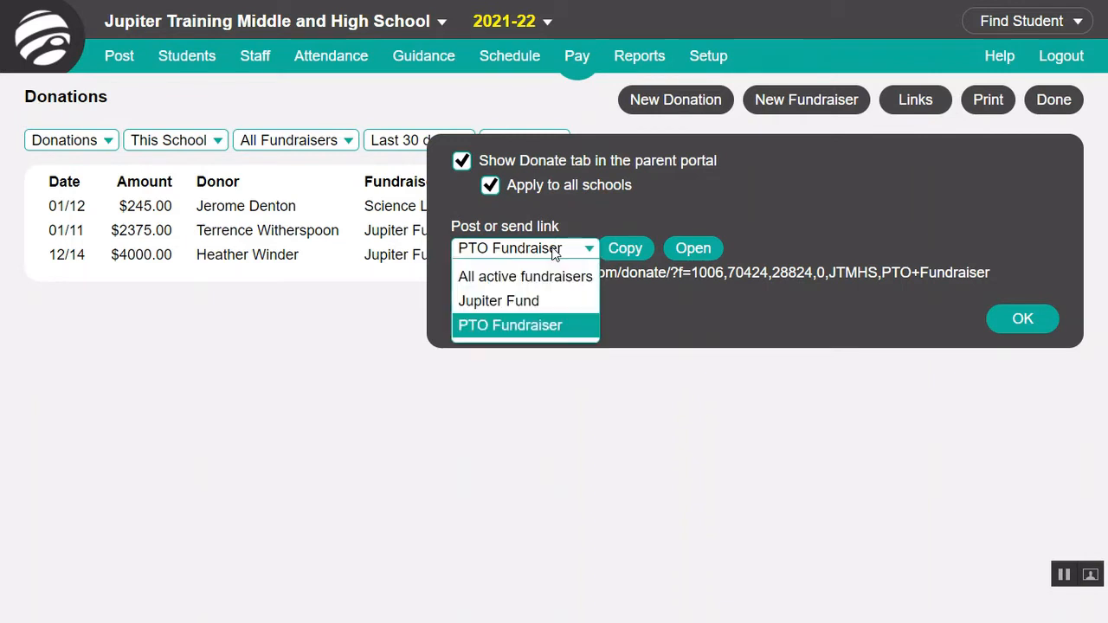
click(545, 277)
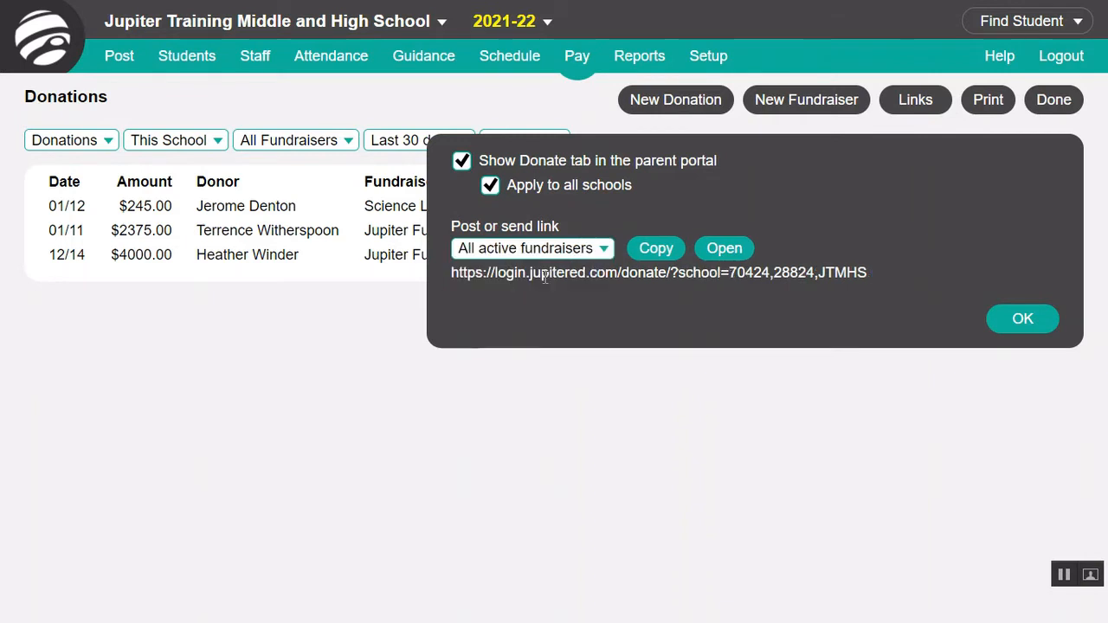
click(727, 249)
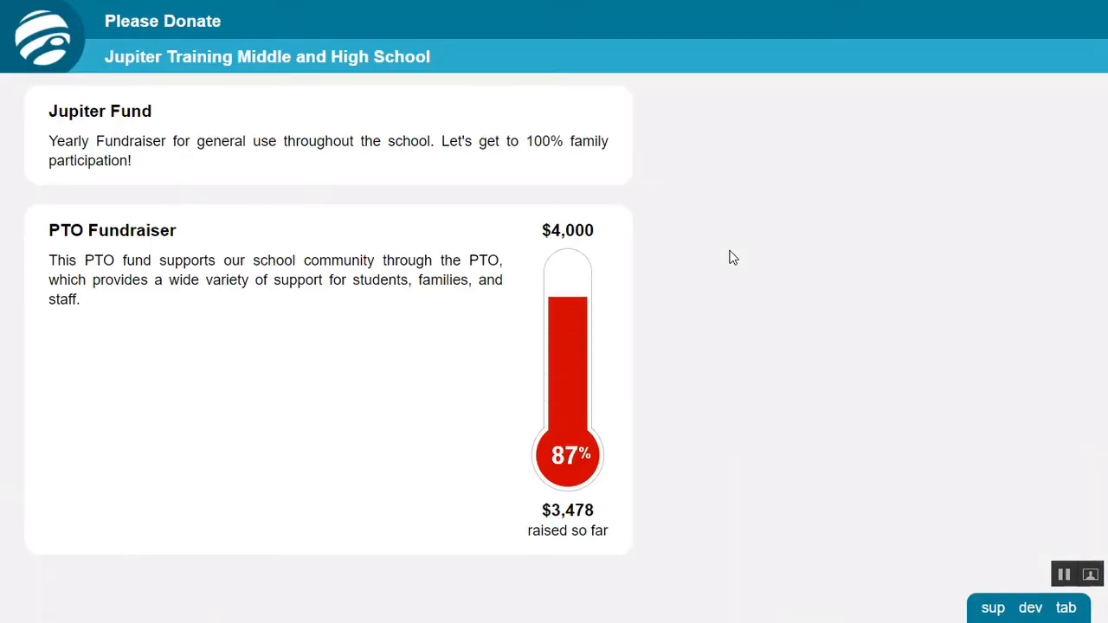
key(ctrl+w)
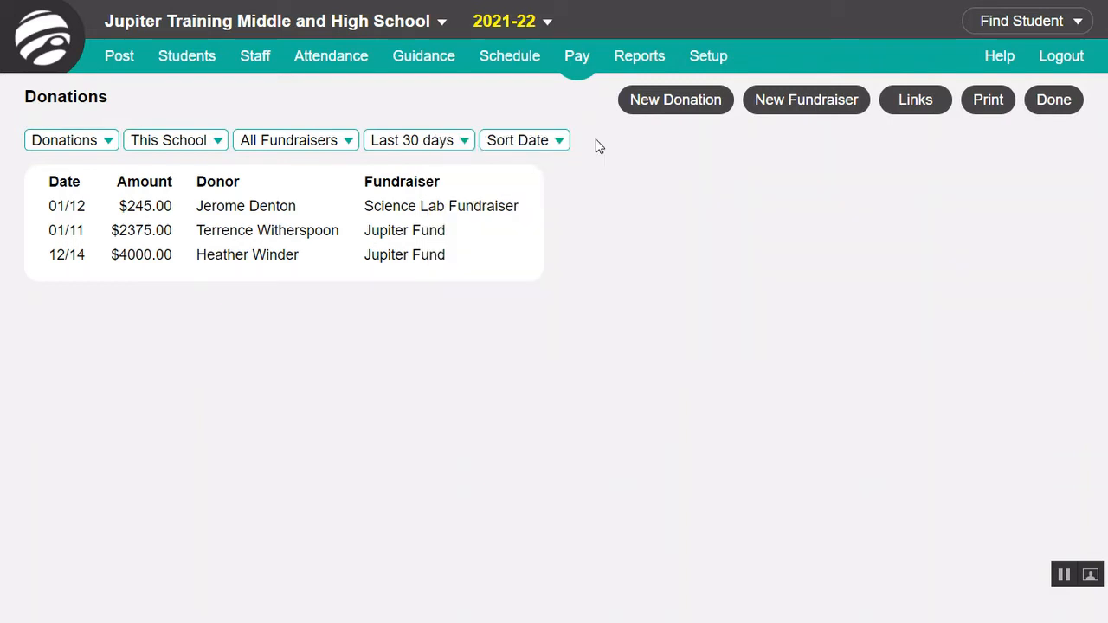
Step: Start a new donation entry for the Jupiter Fund and set its payment method
click(655, 111)
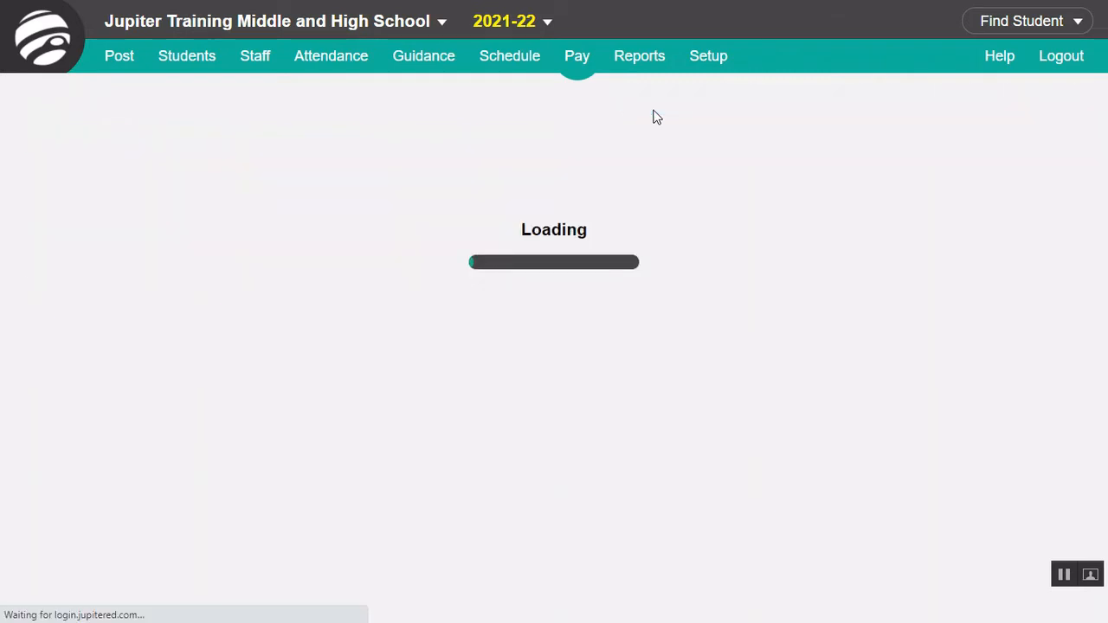
click(853, 160)
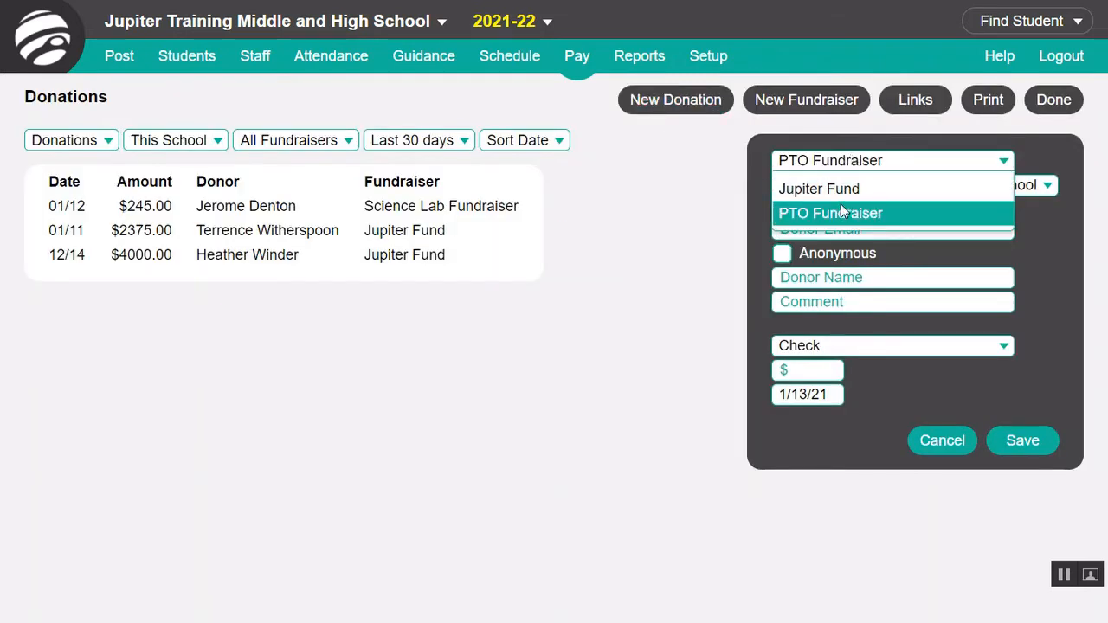
click(838, 190)
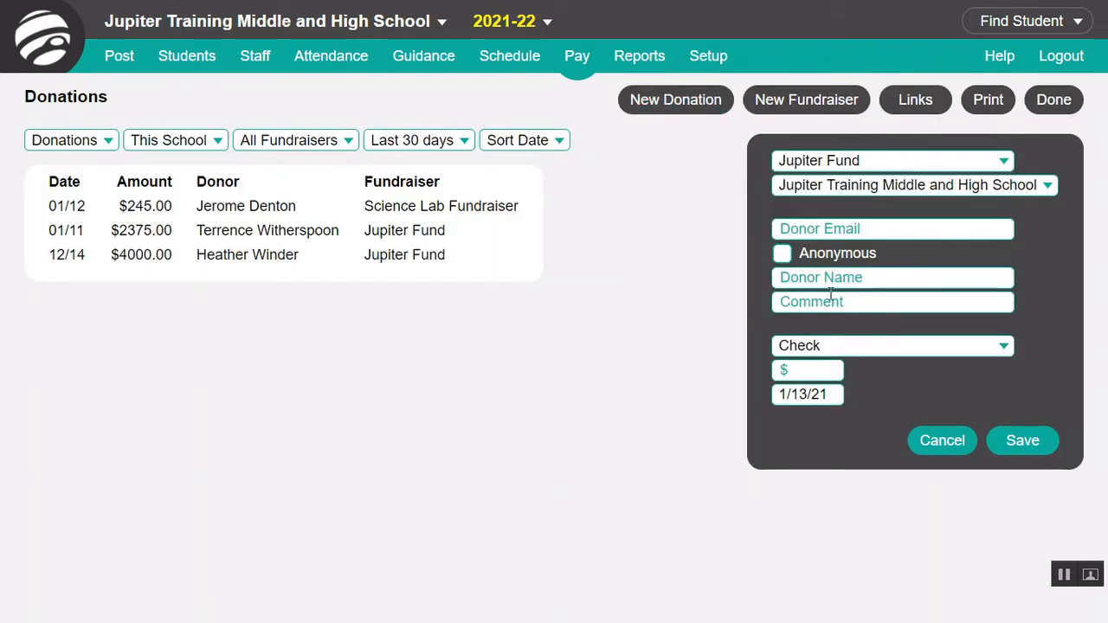
click(866, 346)
click(838, 395)
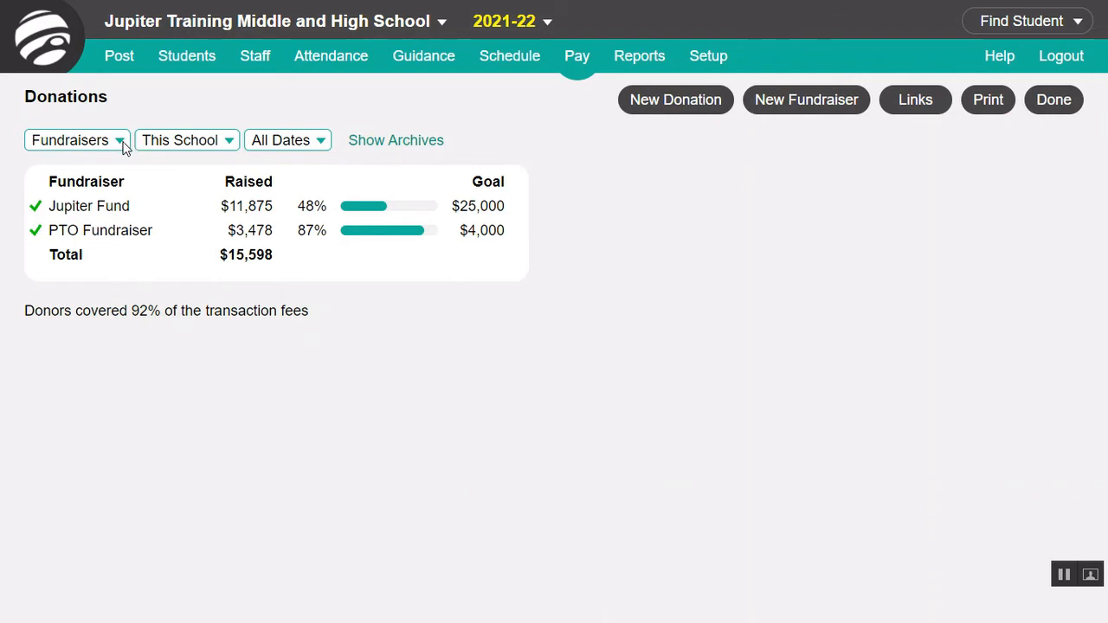
Step: Display the donations list and open the details of the 01/12 donation to the Science Lab Fundraiser
click(124, 144)
click(113, 202)
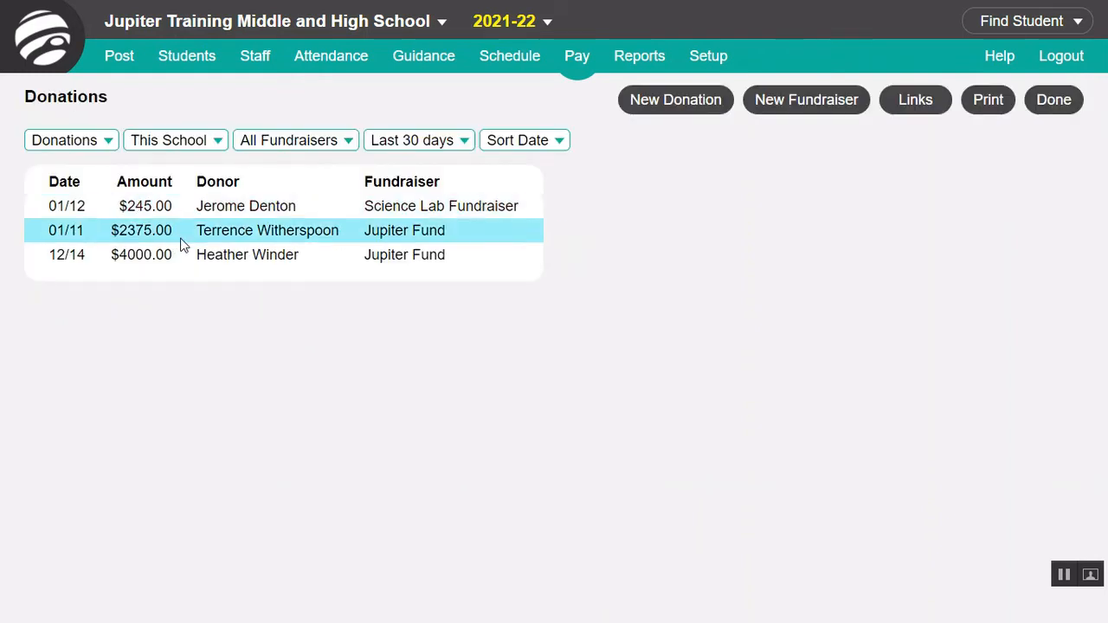
click(230, 206)
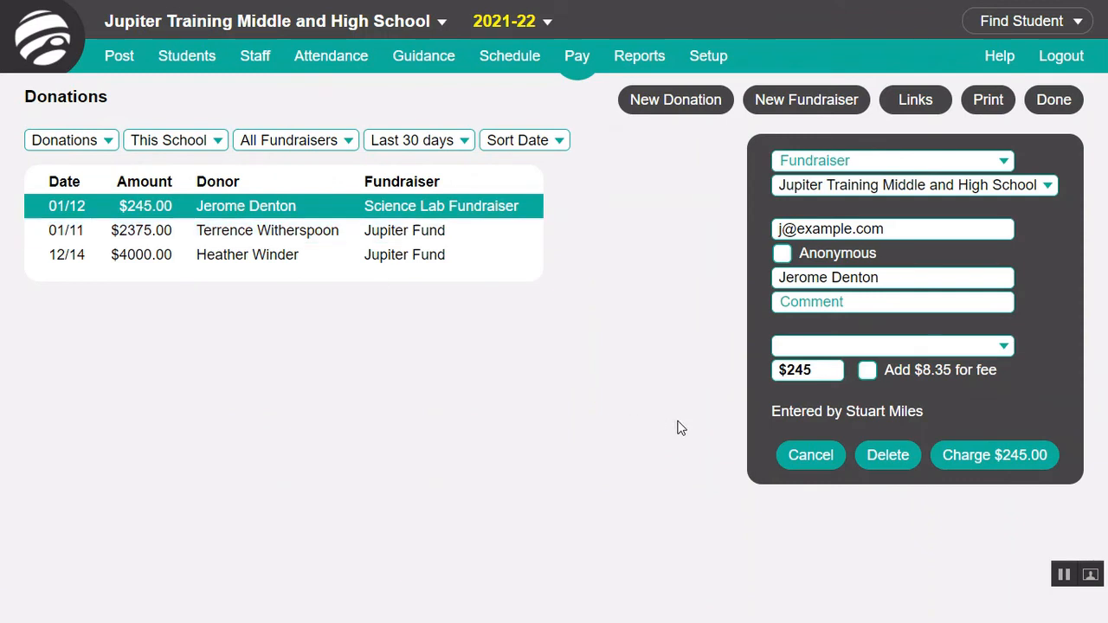
Step: View the list of donors, followed by the comparison of amounts raised across schools
click(108, 142)
click(102, 216)
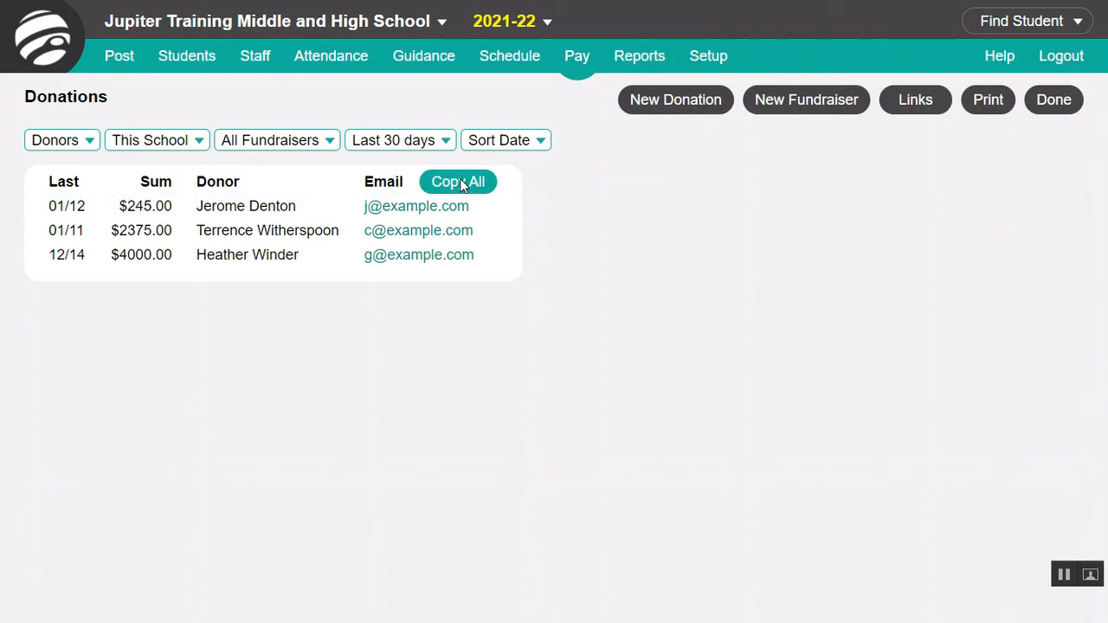
click(84, 149)
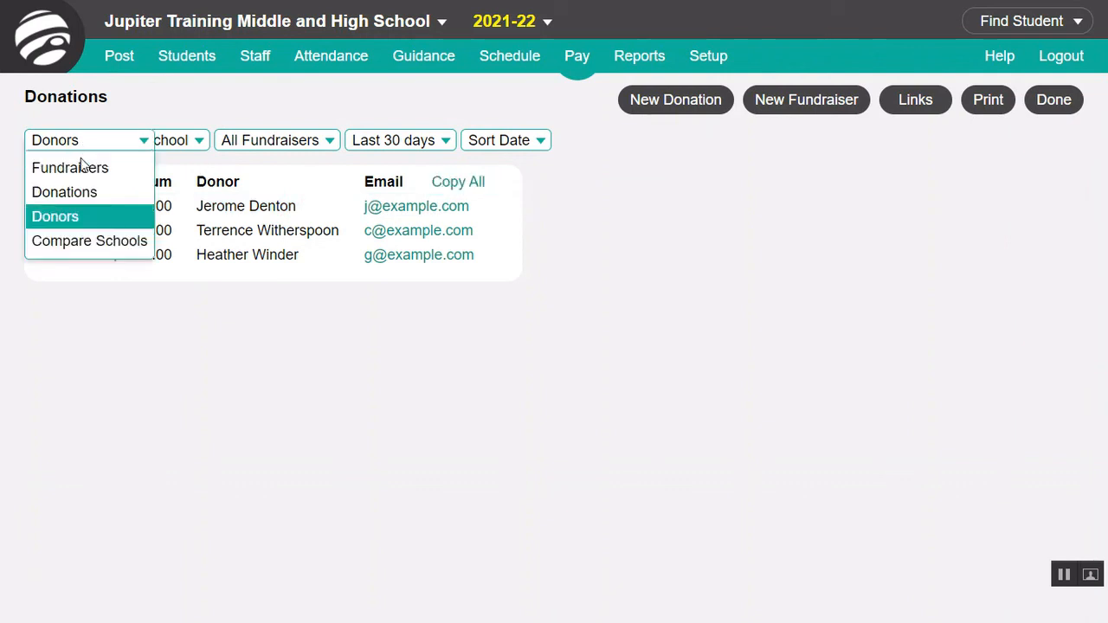
click(78, 246)
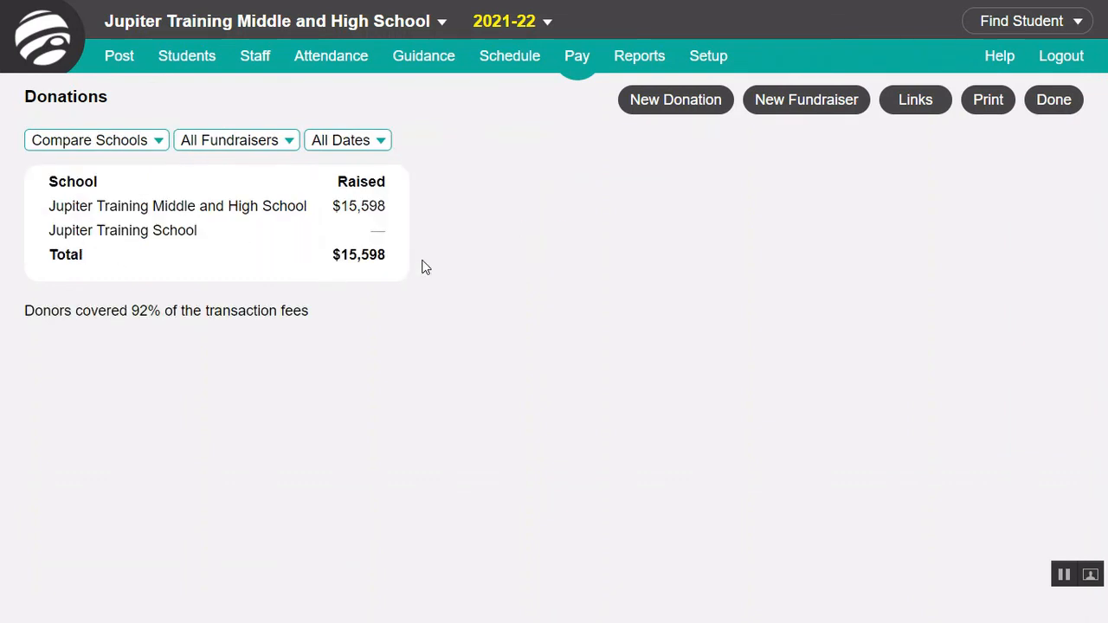
Step: Display the fundraisers report for all schools, limited to January
click(141, 142)
click(109, 169)
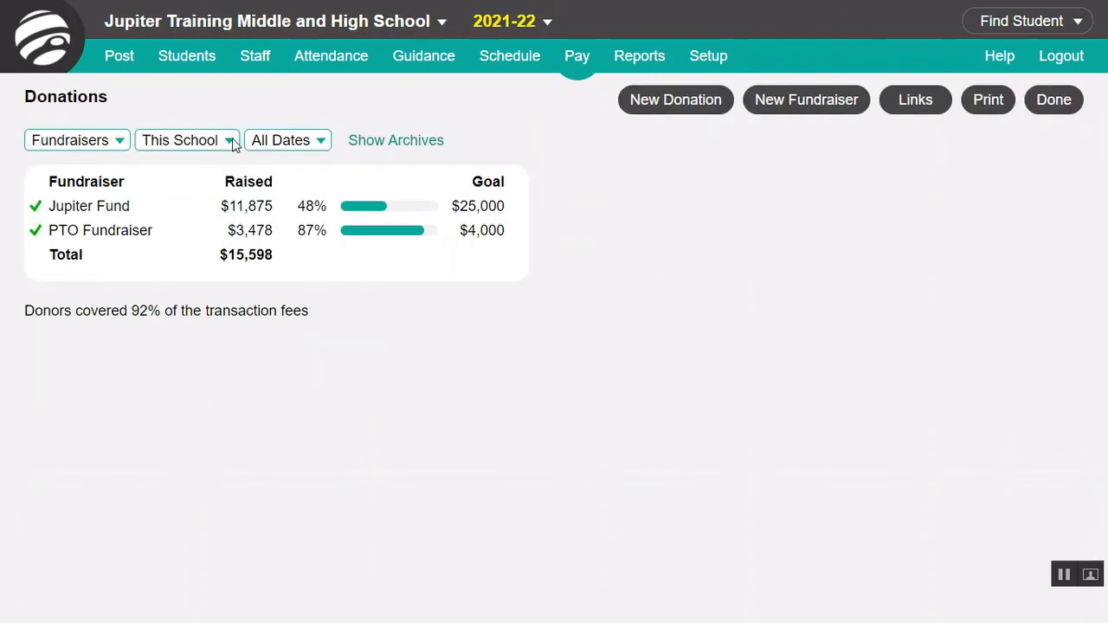
click(231, 142)
click(217, 195)
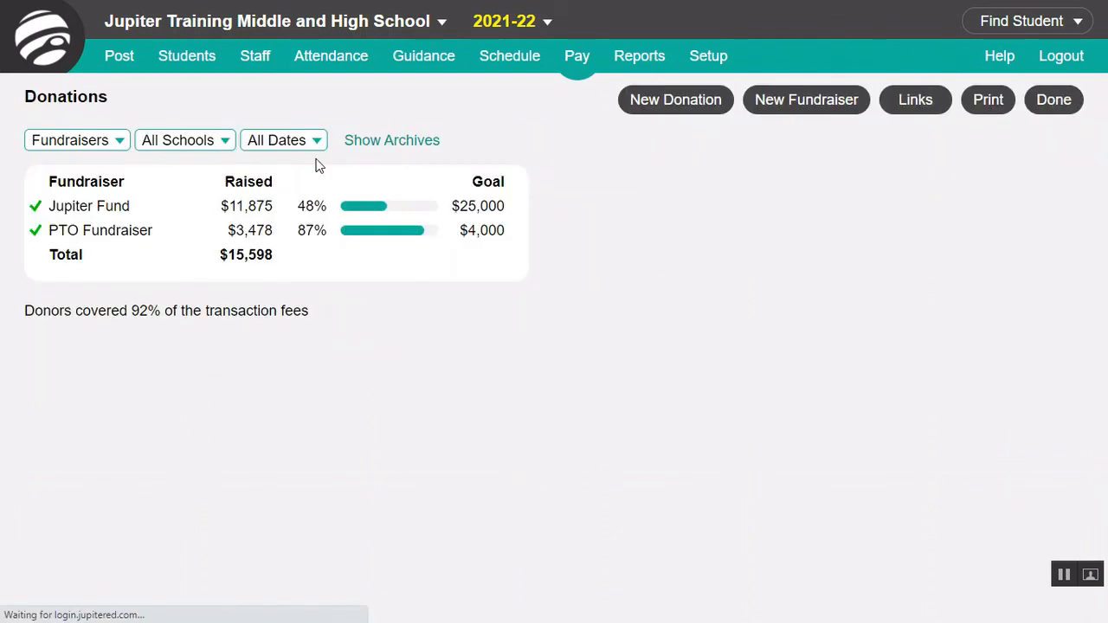
click(321, 146)
click(294, 199)
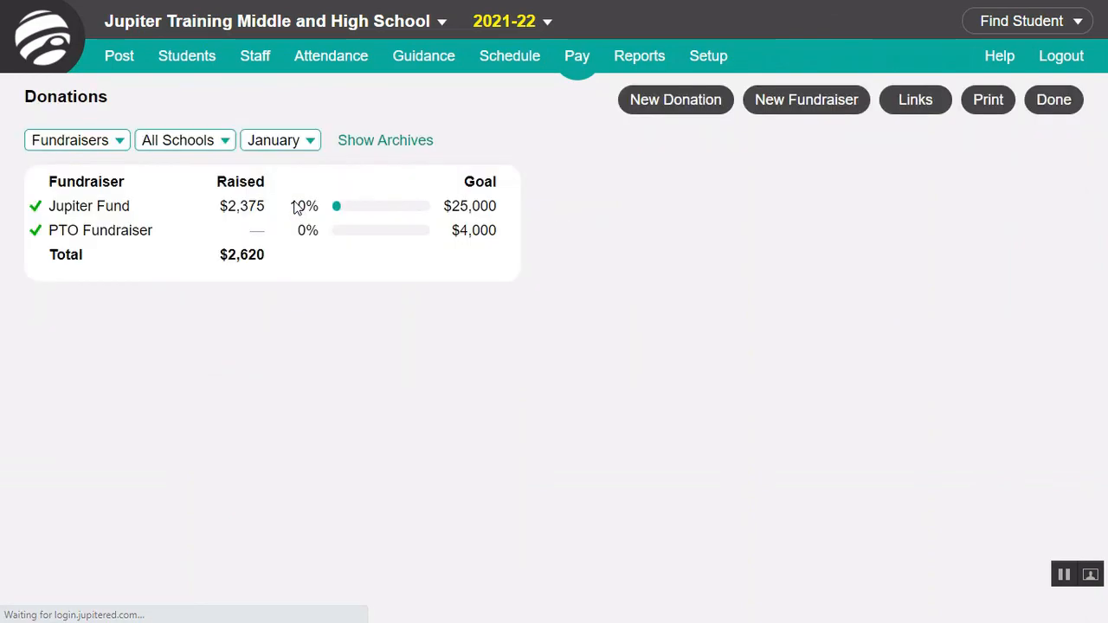